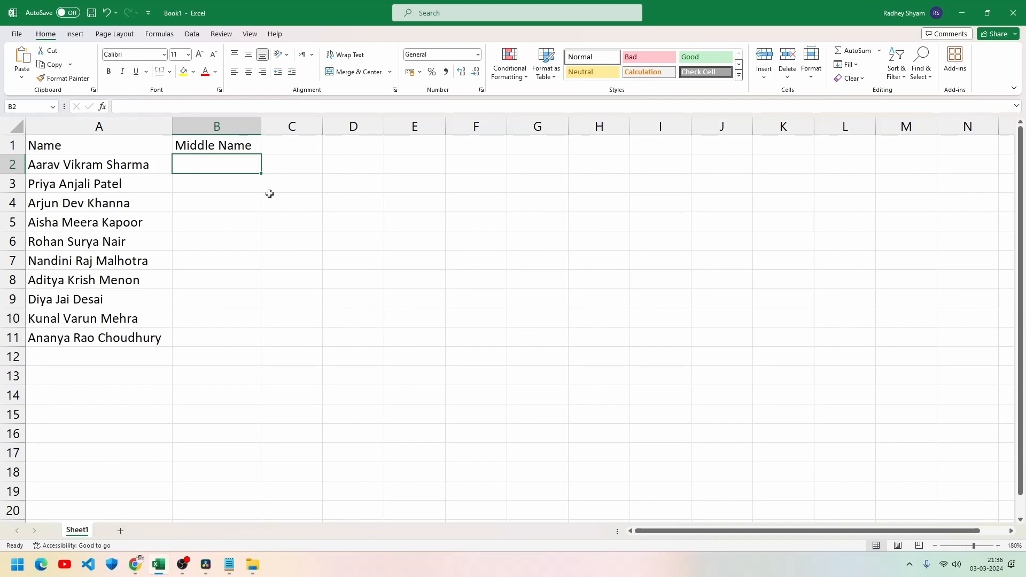
drag(140, 166, 152, 350)
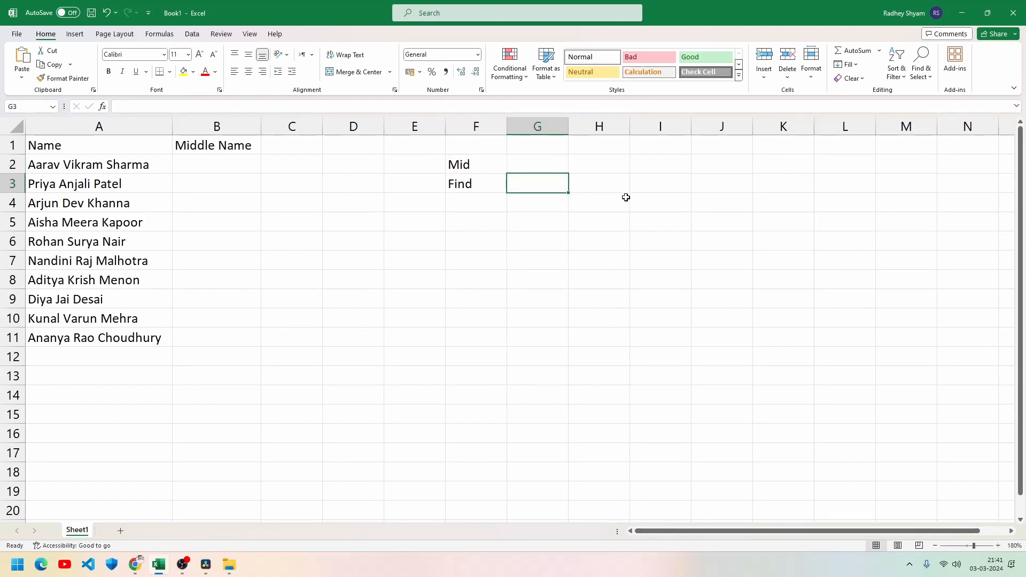
Step: Enter =FIND("v",A2) in cell G3 beside the Find label to locate the letter in the first name entry
text(=find)
key(Tab)
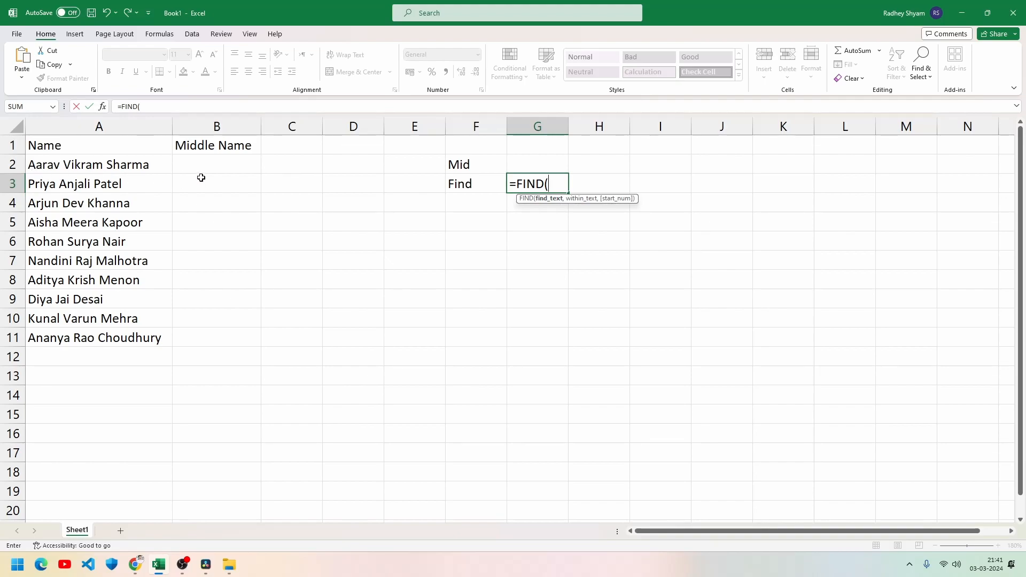
text("v)
text(,)
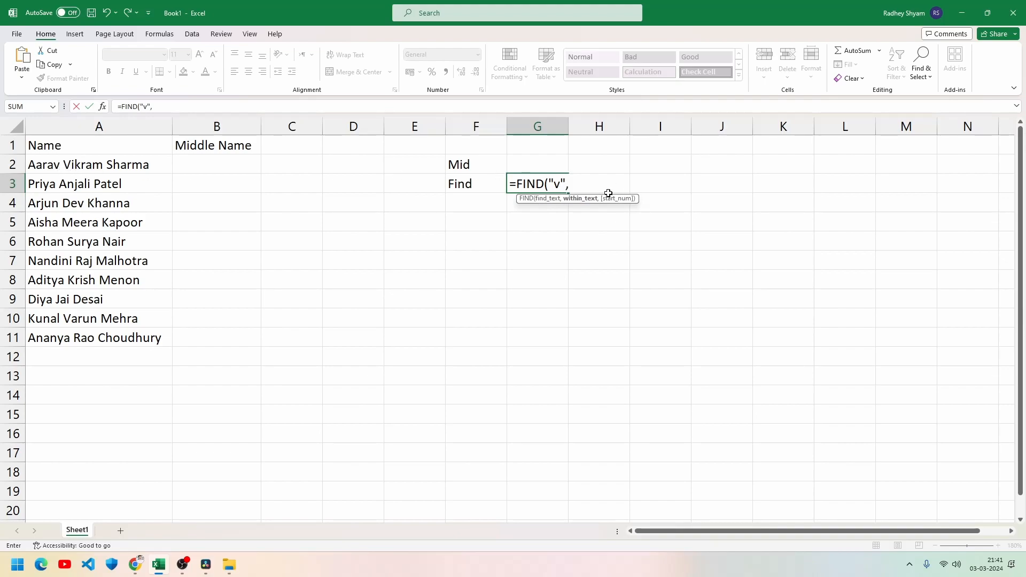
click(105, 162)
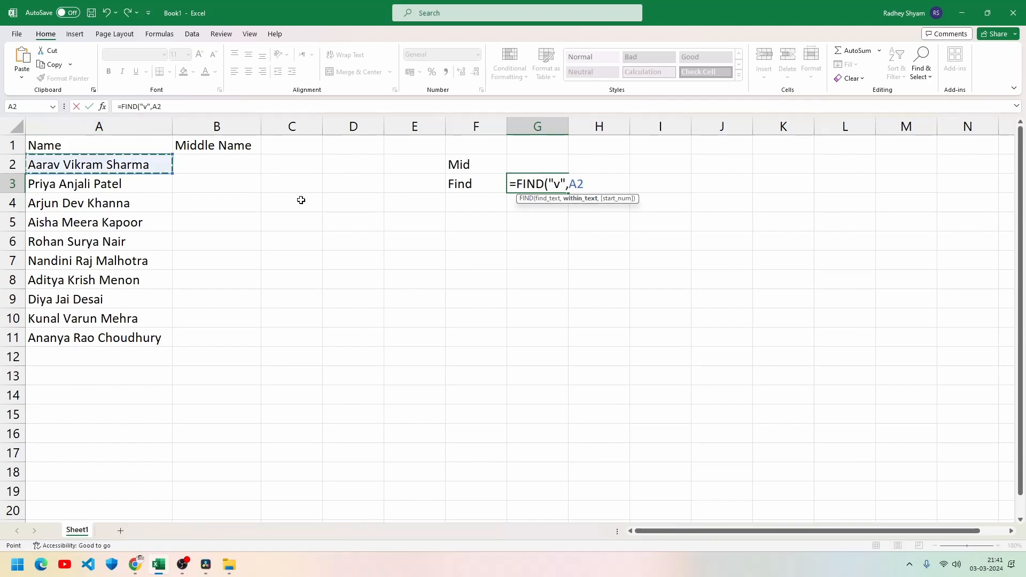
text())
key(Return)
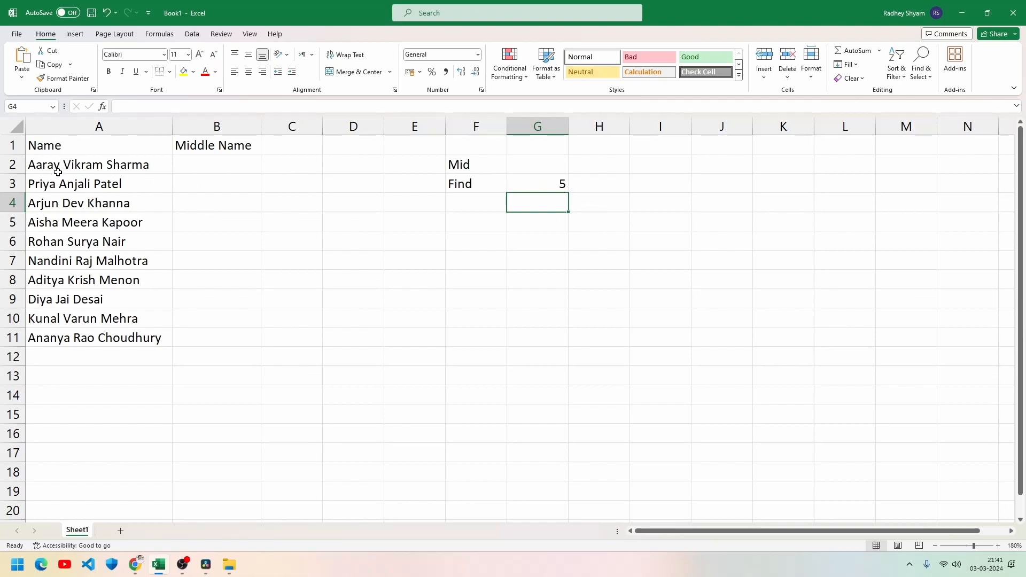
Step: Change the search text in the G3 FIND formula to an uppercase "V"
double_click(537, 182)
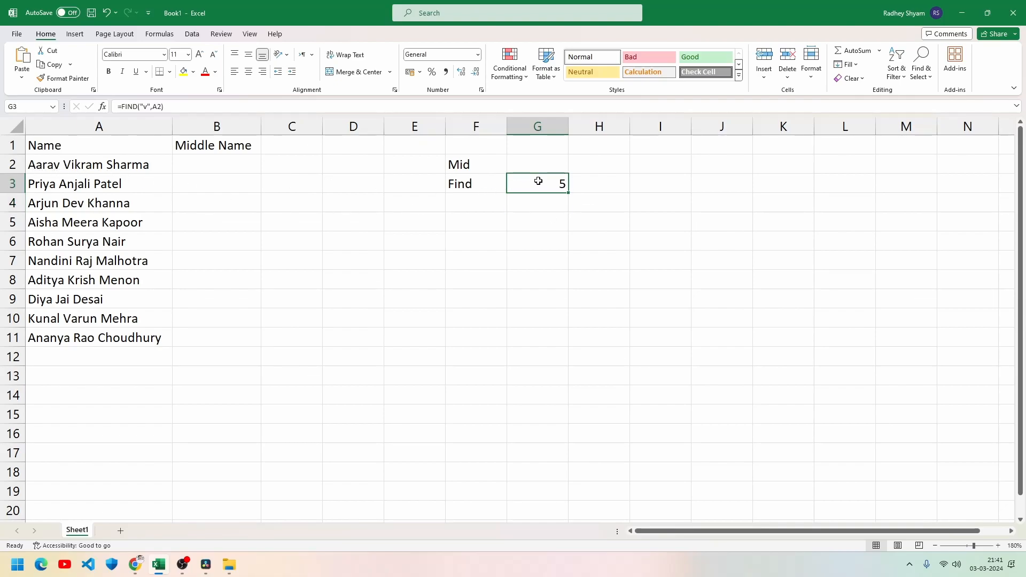
key(Left)
key(Left)
key(Left)
key(Left)
key(Left)
key(BackSpace)
text(V)
key(Return)
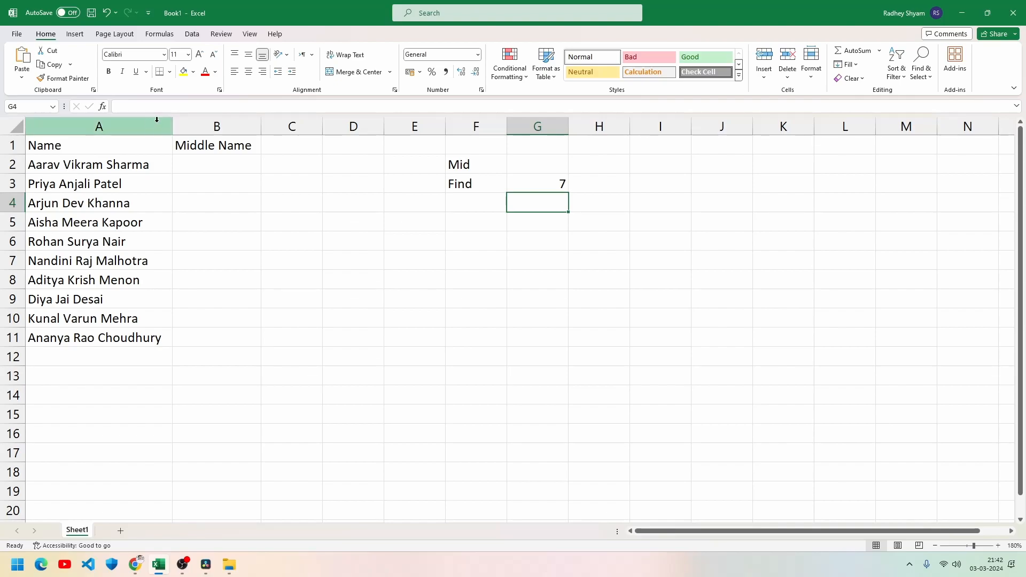
Step: Enter =MID(A2,7,6) in cell G2 beside the Mid label to extract the middle name
double_click(528, 166)
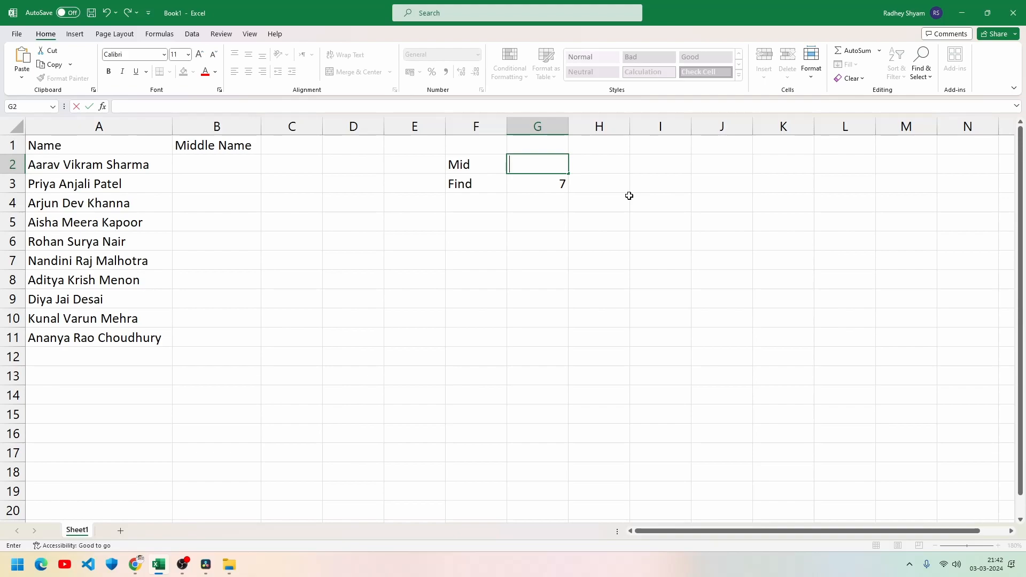
text(=mid)
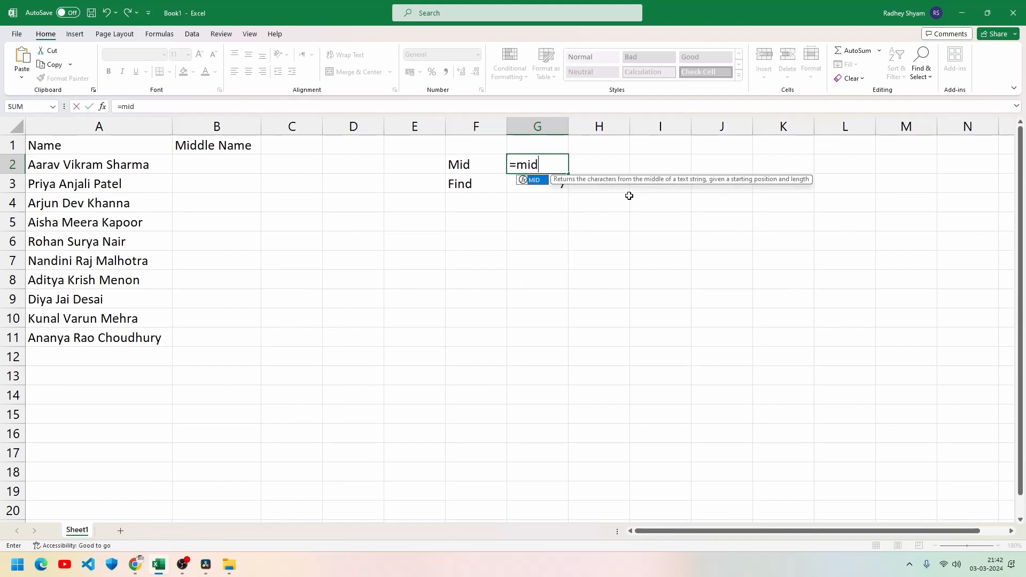
key(Tab)
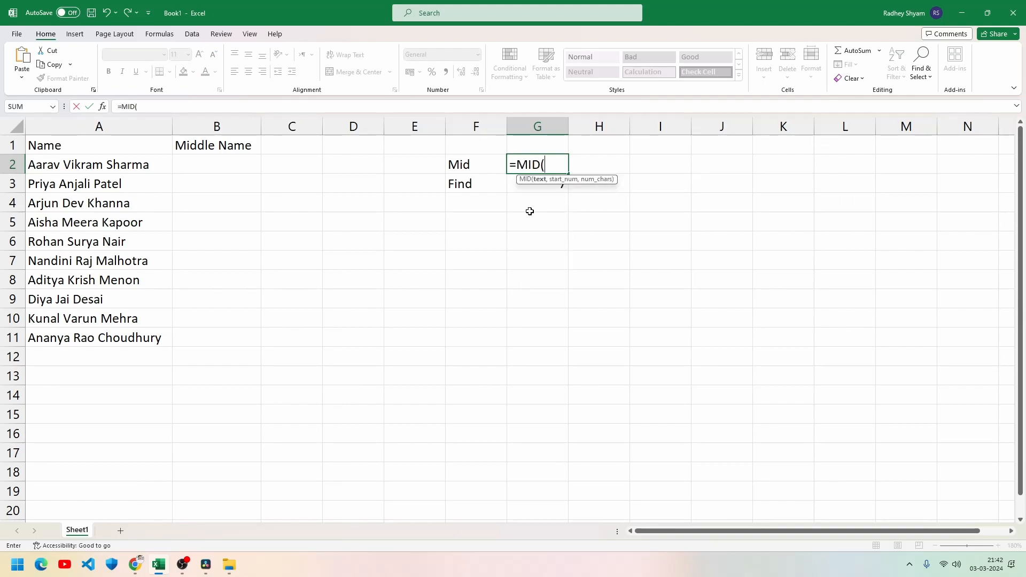
click(104, 163)
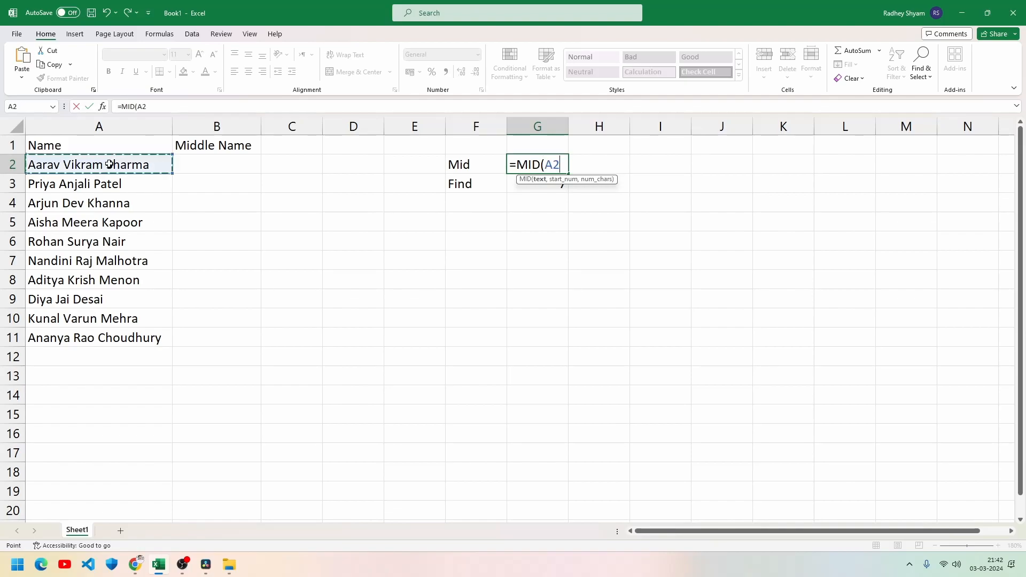
text(,)
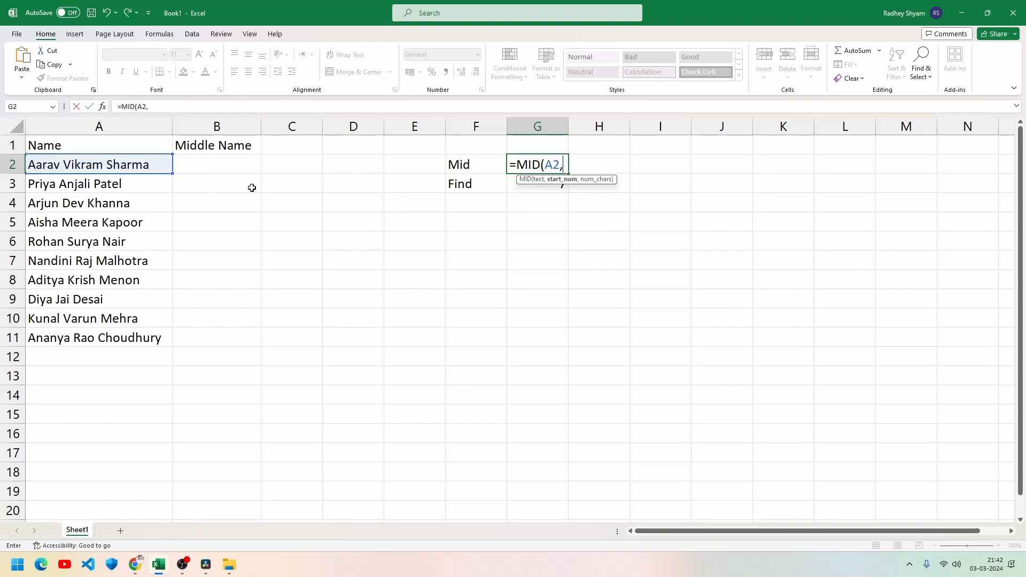
text(7,)
text(6))
key(Return)
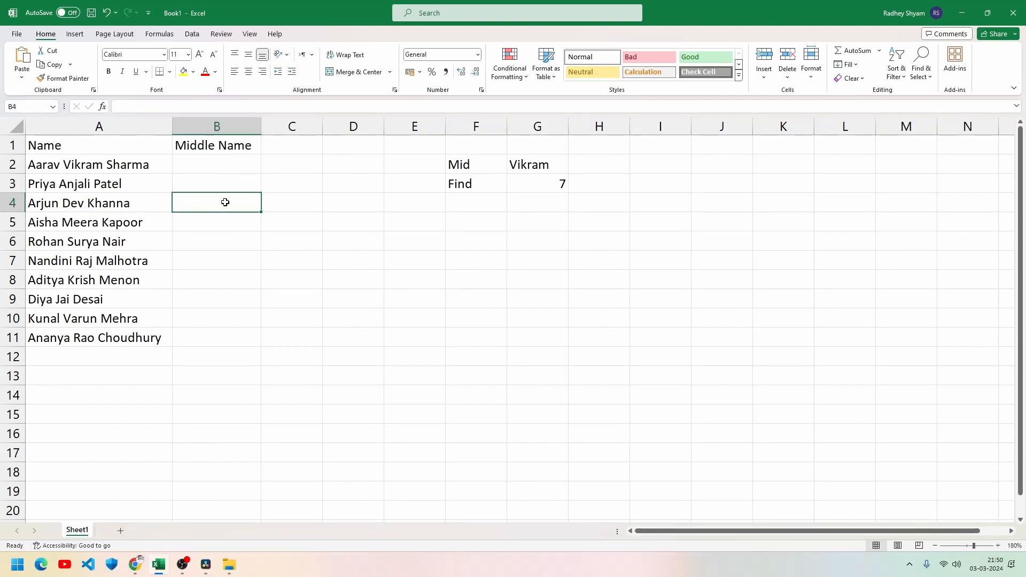
Step: Begin a MID formula in B2 on the text in A2, with FIND(" ",A2)+1 as its start position
key(Up)
key(Up)
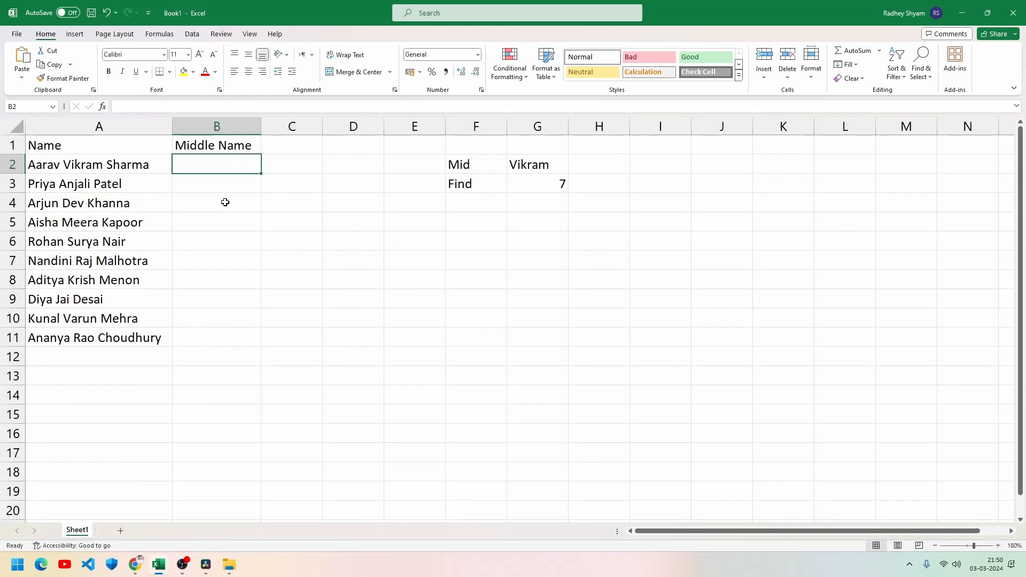
key(Left)
key(Right)
text(=)
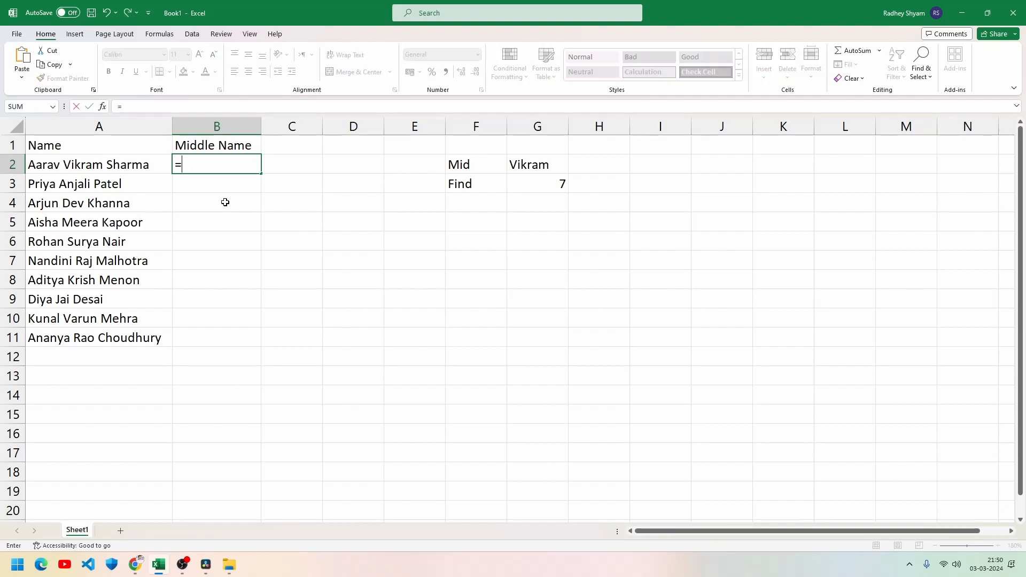
text(mid)
key(Tab)
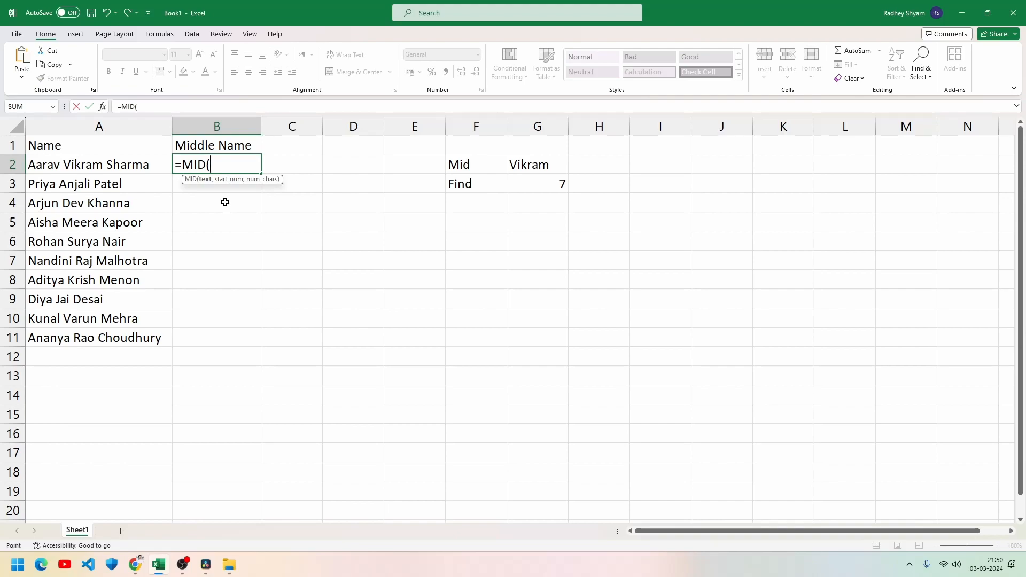
key(Left)
text(,)
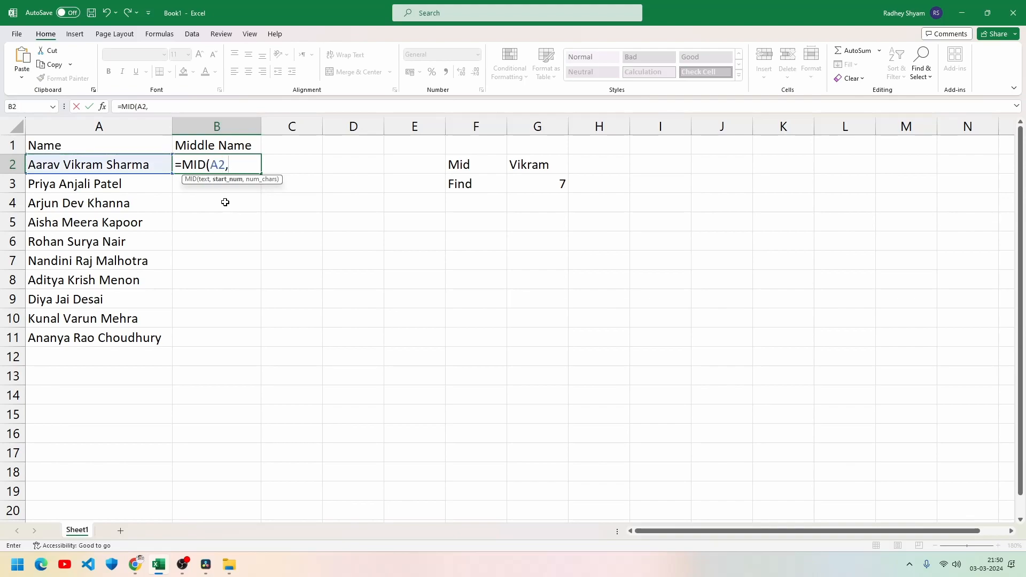
text(find)
key(Tab)
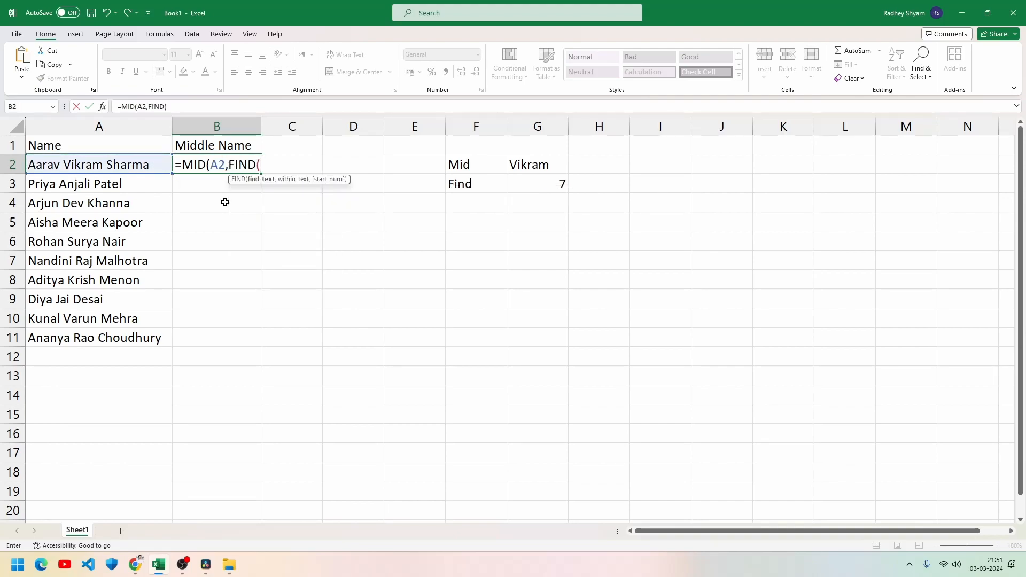
text(" ")
text(,)
click(70, 170)
text())
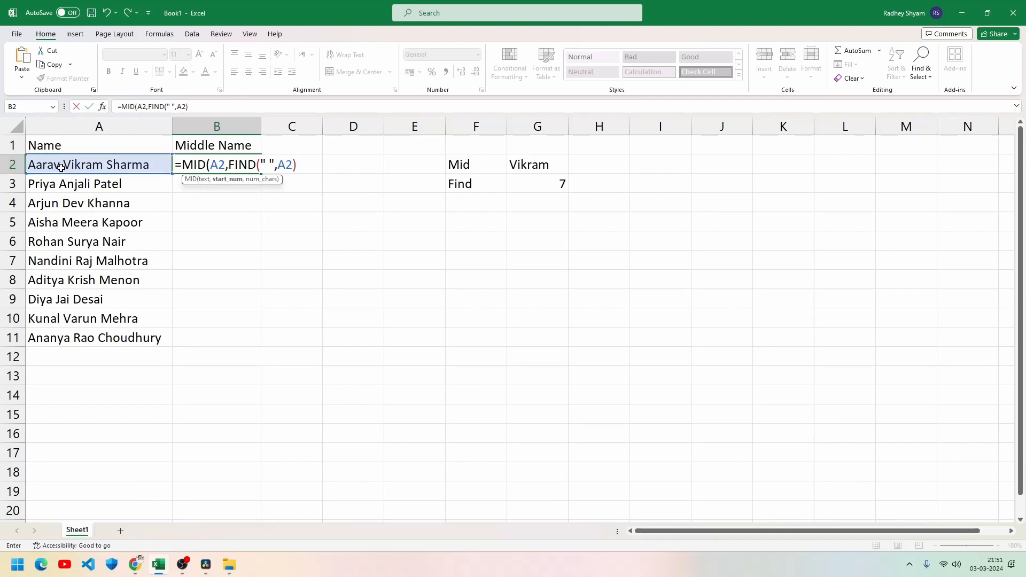
text(+1,)
Step: Continue the B2 formula's character count with FIND(" ",A2,FIND(" ",A2)+1) followed by a minus sign
text(find)
key(Tab)
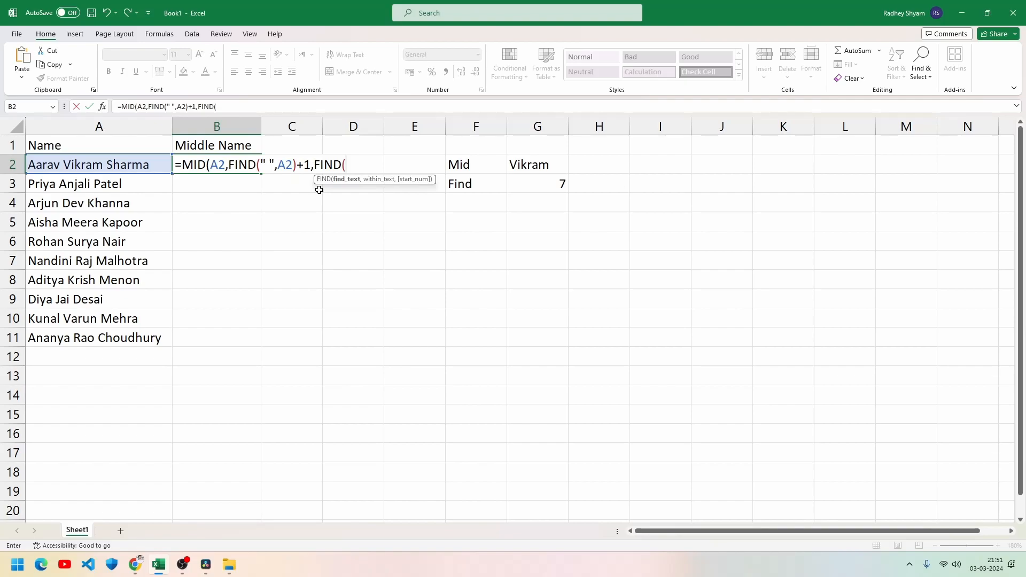
text(" ",)
key(Left)
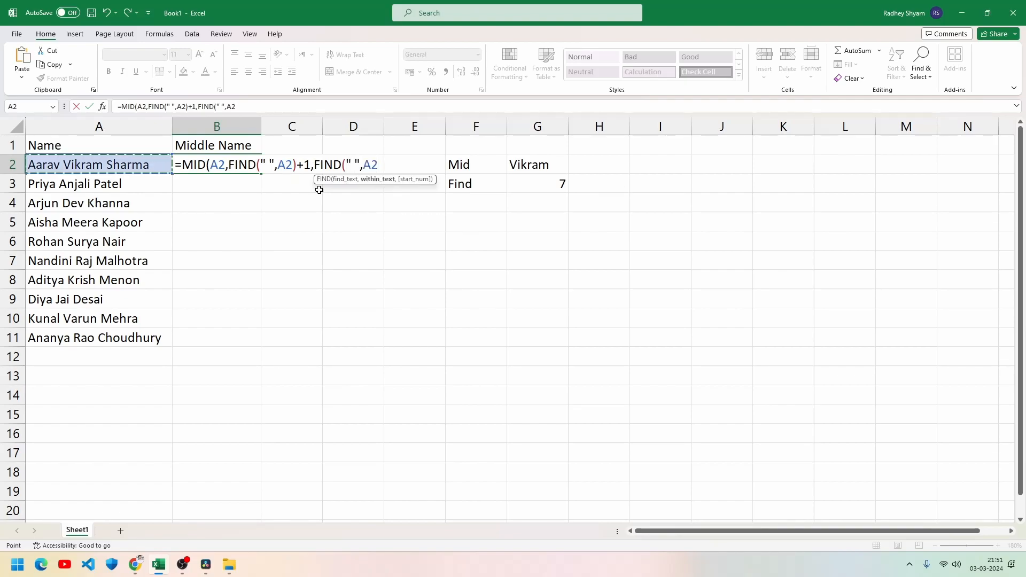
text(,)
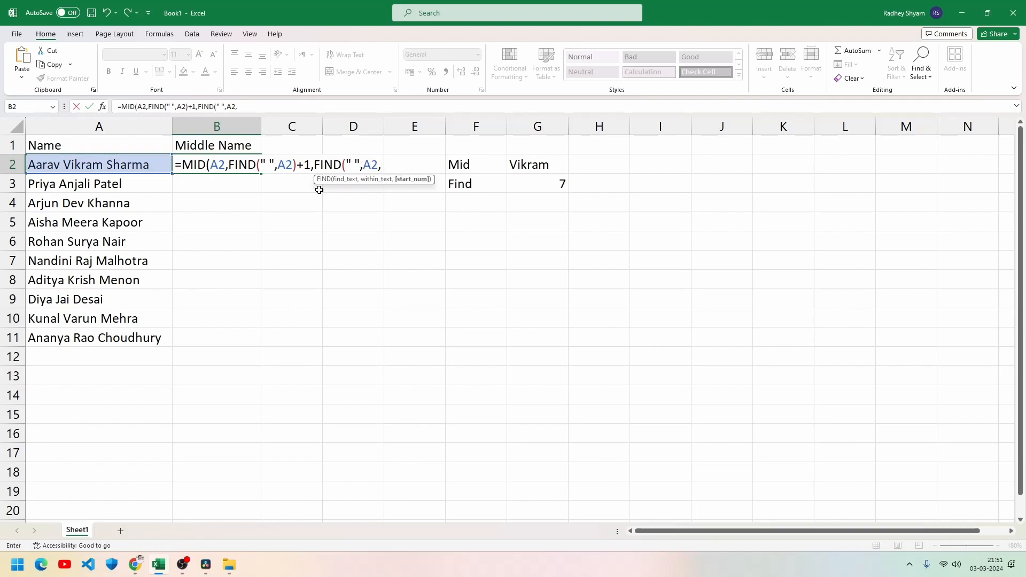
text(find)
key(Tab)
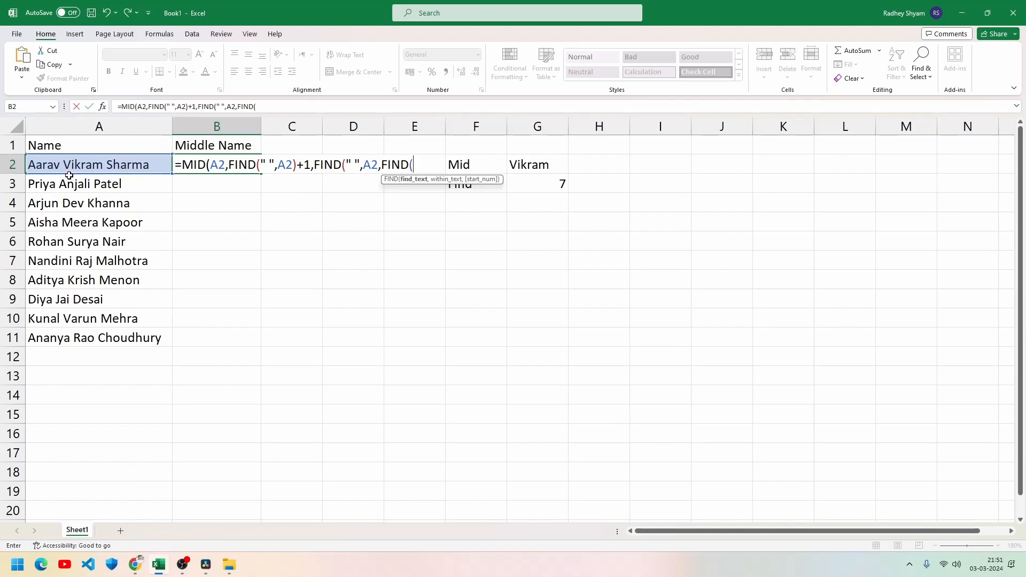
text(" ",)
click(69, 175)
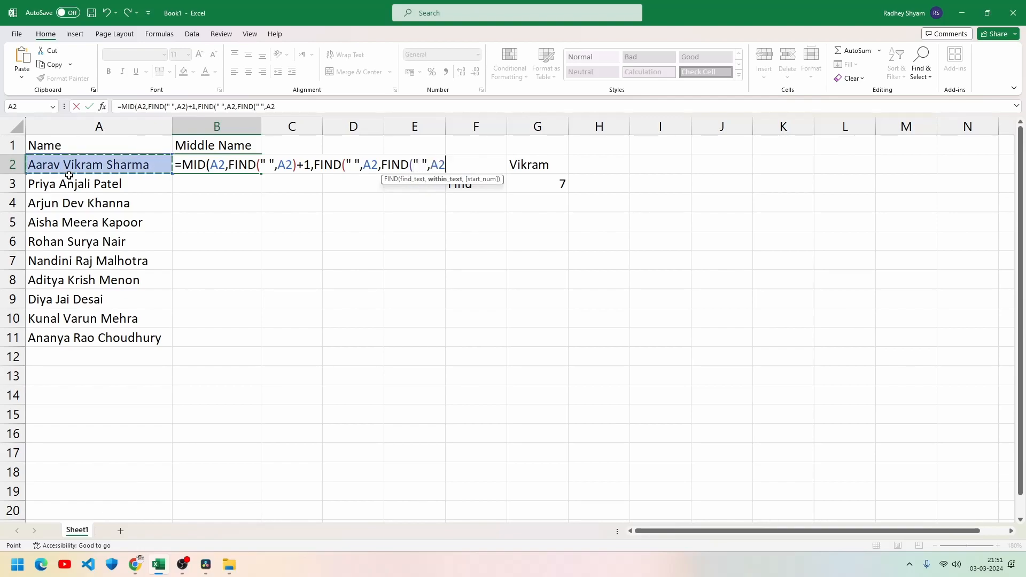
text()+1)
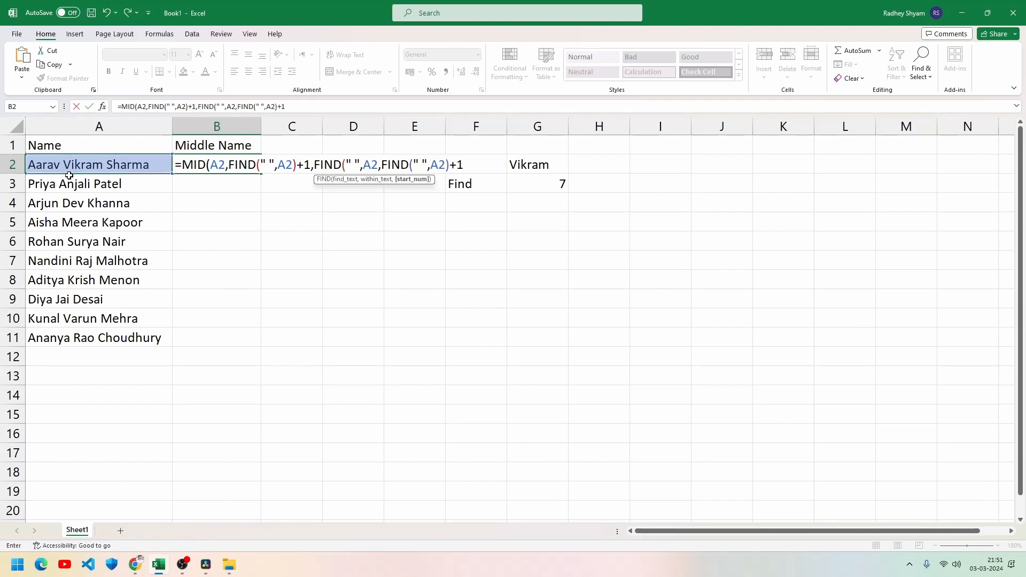
text()-)
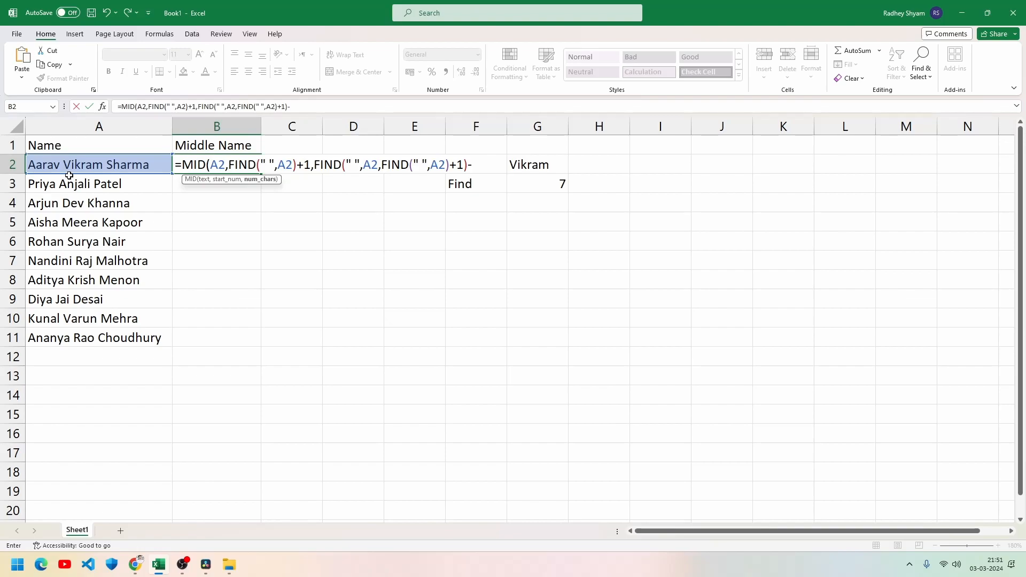
Step: Complete the B2 formula by subtracting FIND(" ",A2) from the second space's position and closing the MID function
drag(314, 164, 465, 165)
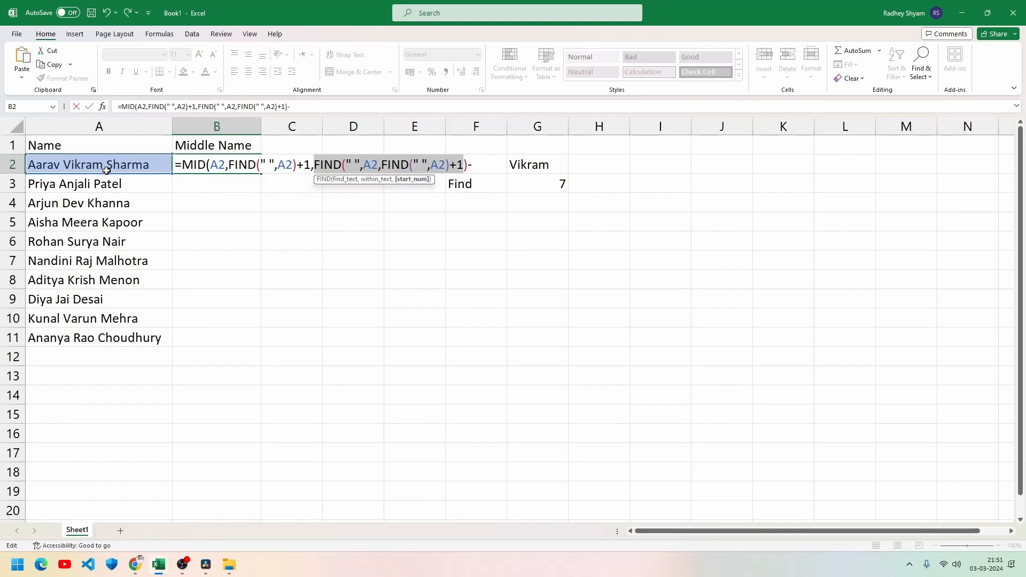
click(484, 167)
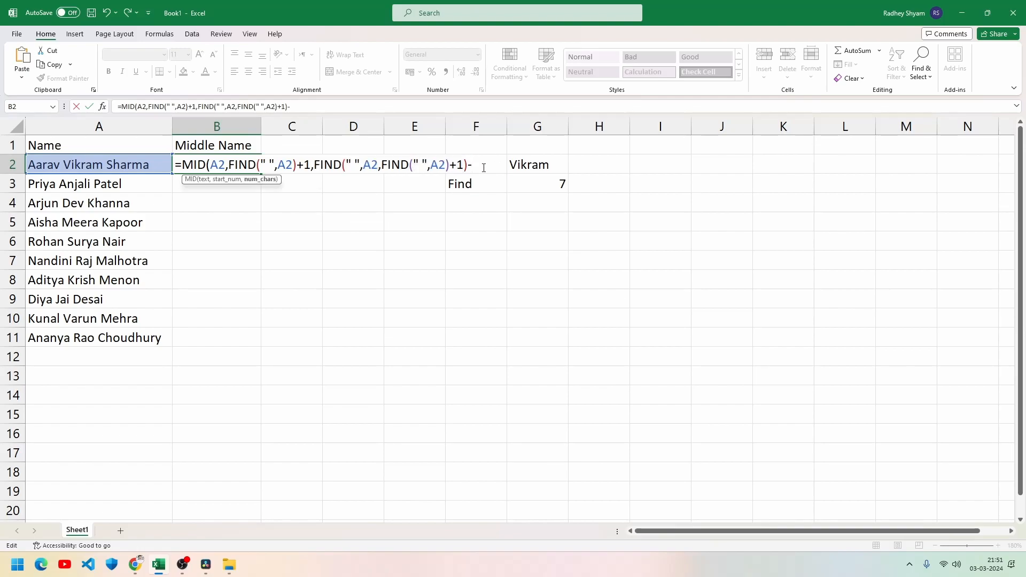
text(FIND(" ",)
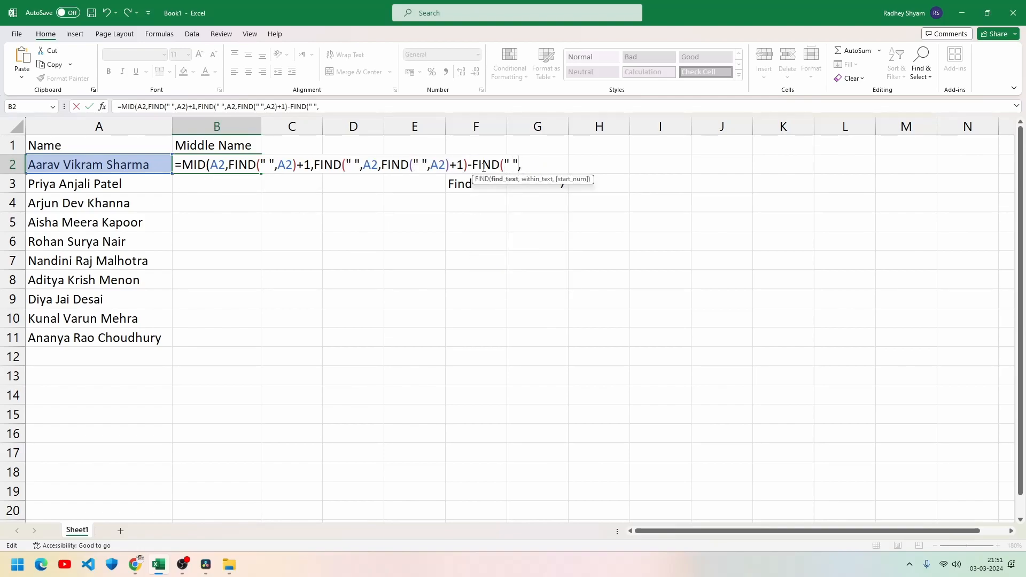
key(Left)
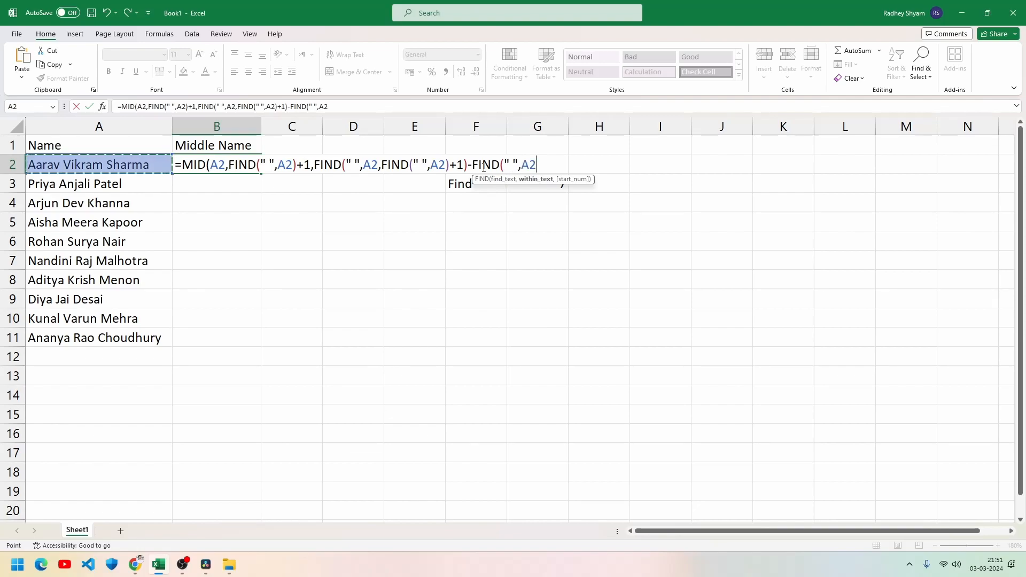
text()))
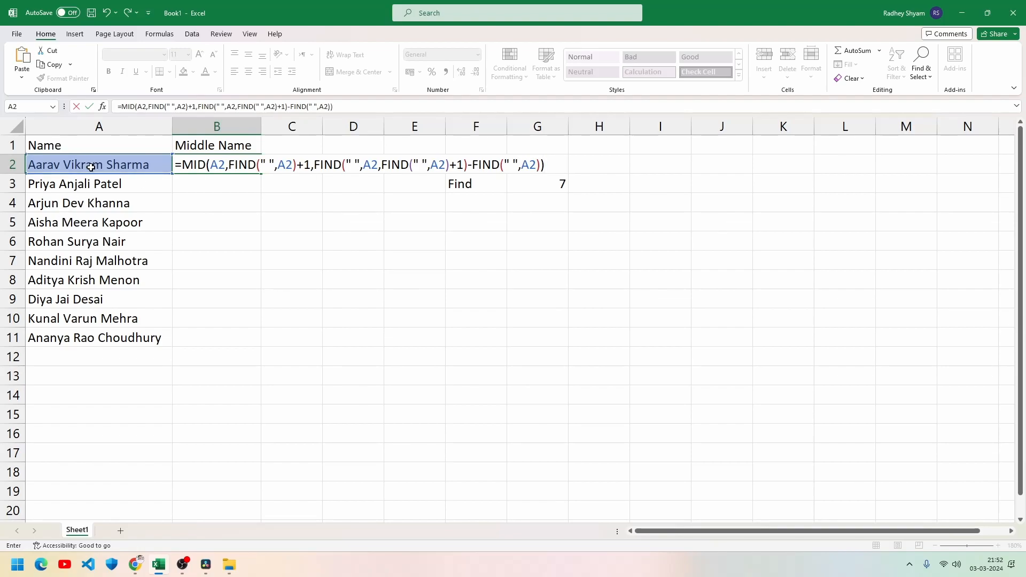
key(Return)
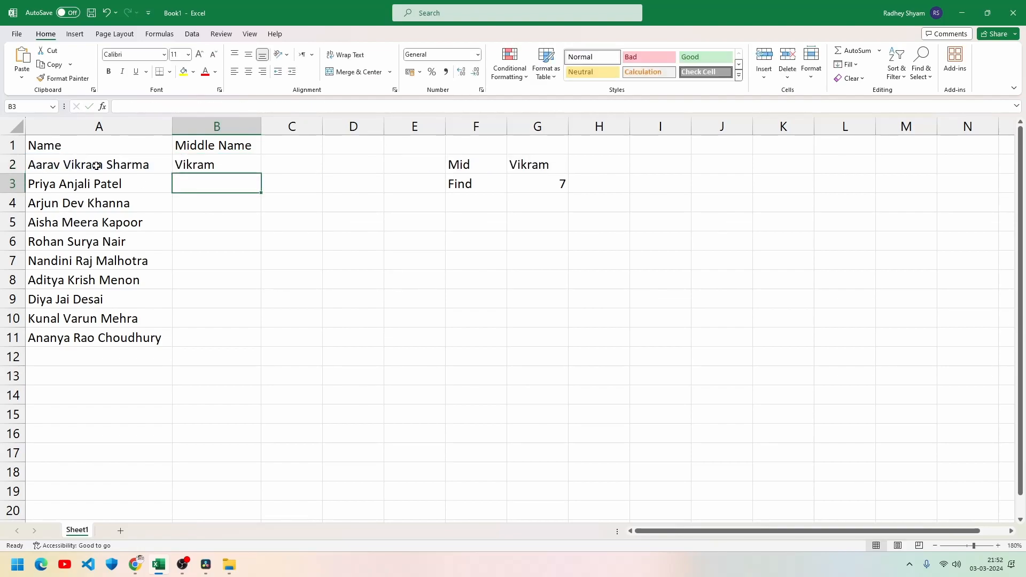
Step: Fill the middle name formula from B2 down to B11
click(216, 164)
drag(261, 175, 262, 346)
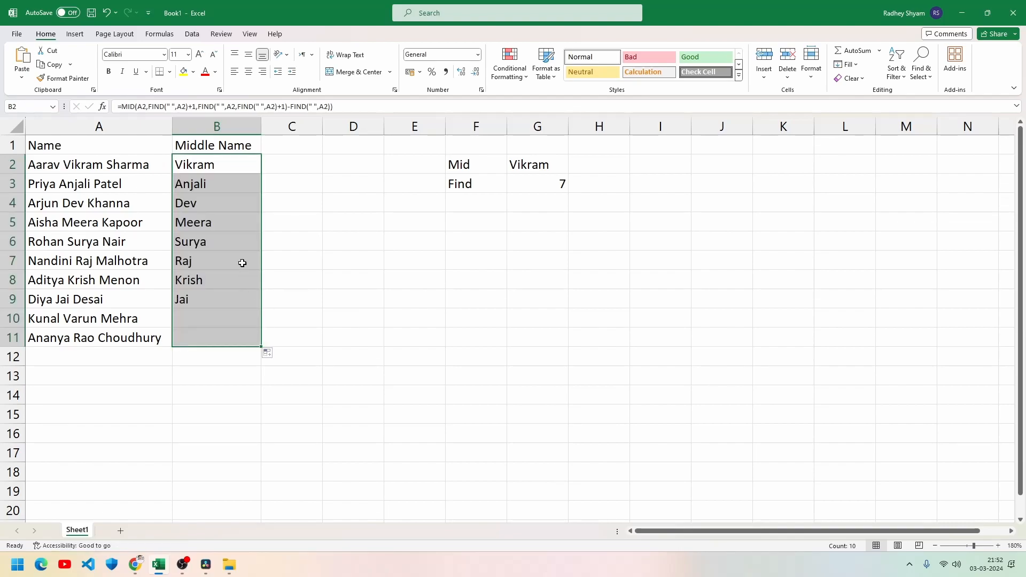
click(230, 206)
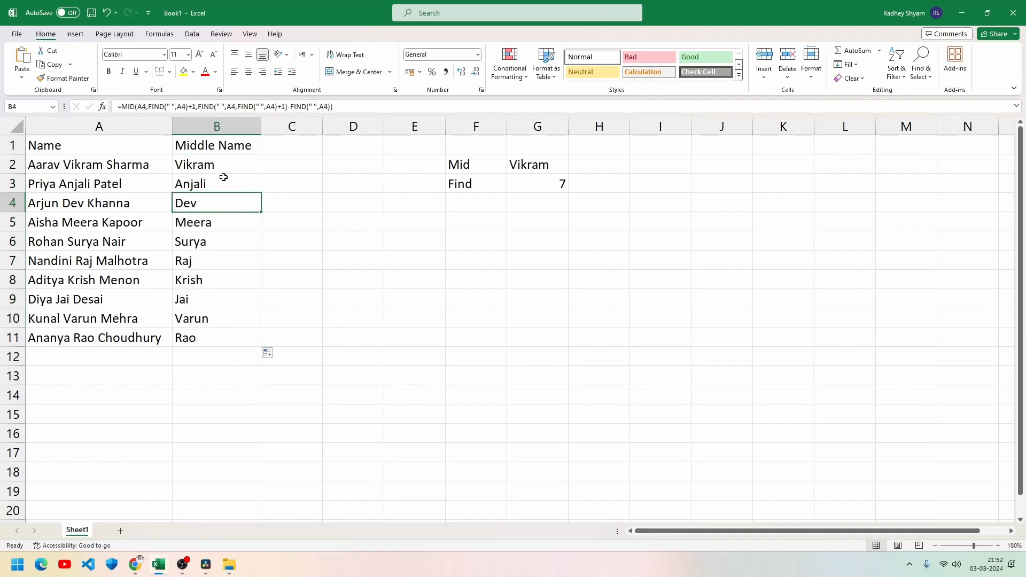